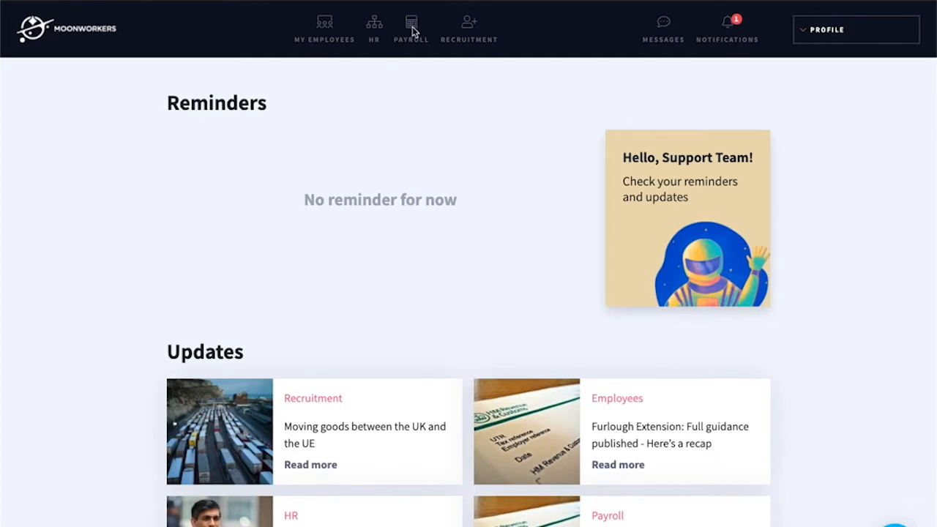
- Open the Human Resources Reporting page from the HR item in the top navigation bar
click(379, 28)
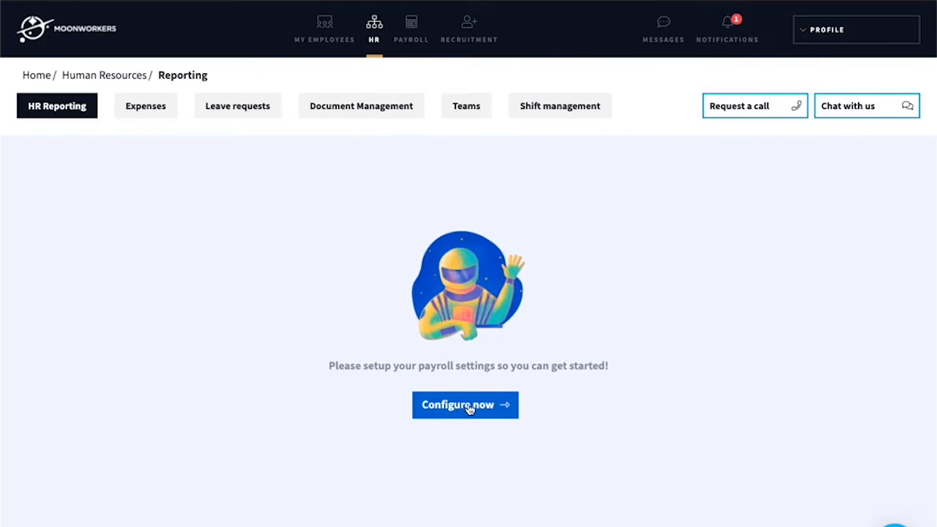
- Launch the payroll settings configuration and start the pay run schedule step
click(468, 407)
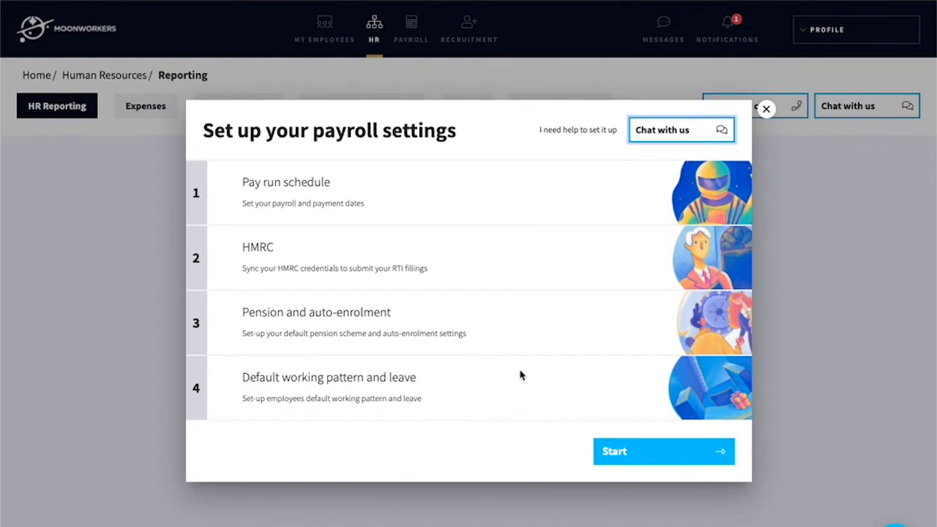
click(680, 463)
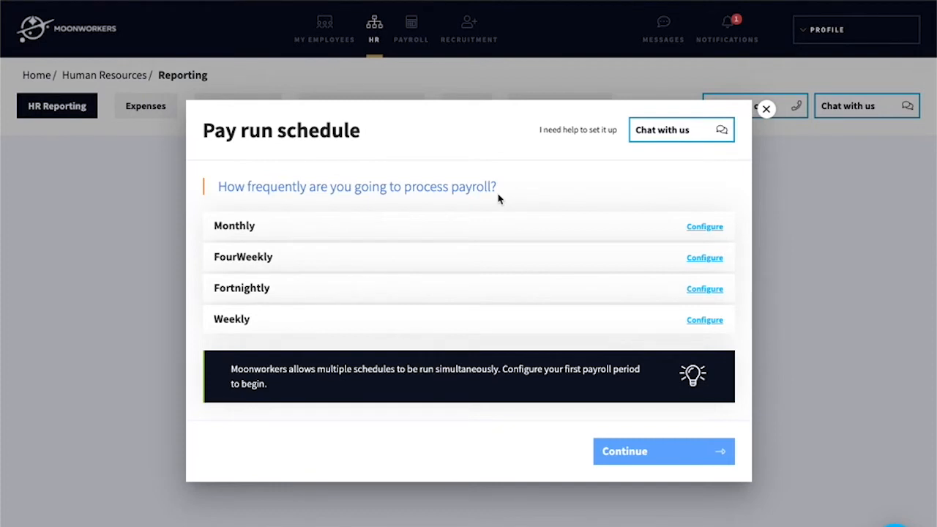
- Choose a Monthly pay schedule with a first payroll date of 30/07/2021
click(706, 230)
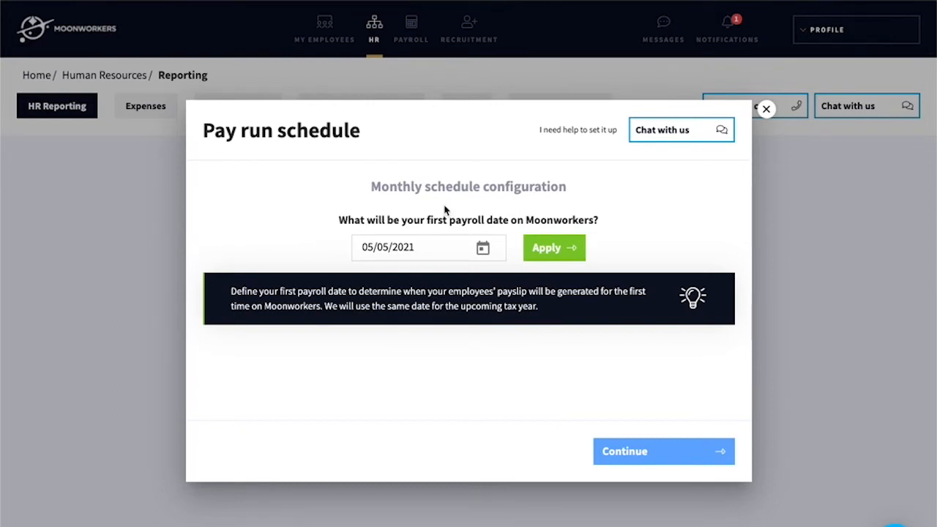
click(382, 245)
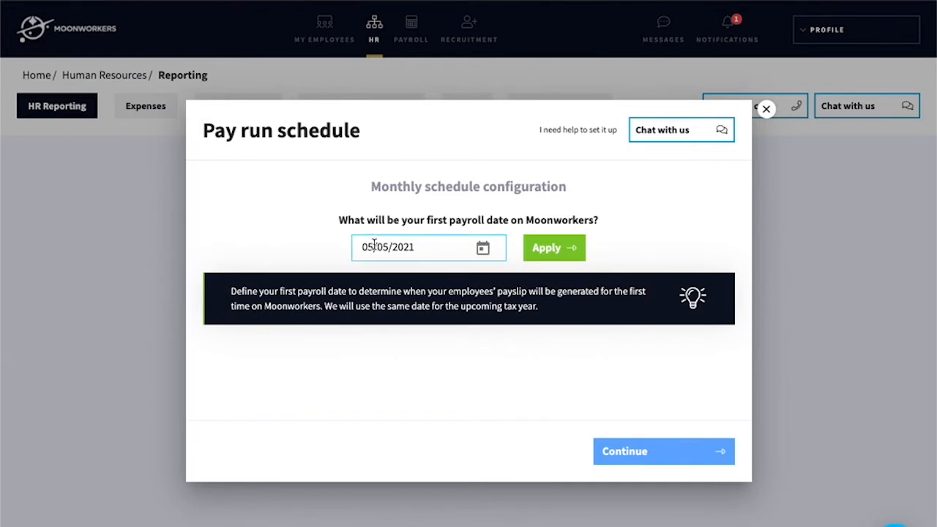
drag(373, 246, 359, 249)
text(30)
drag(383, 248, 388, 248)
text(7)
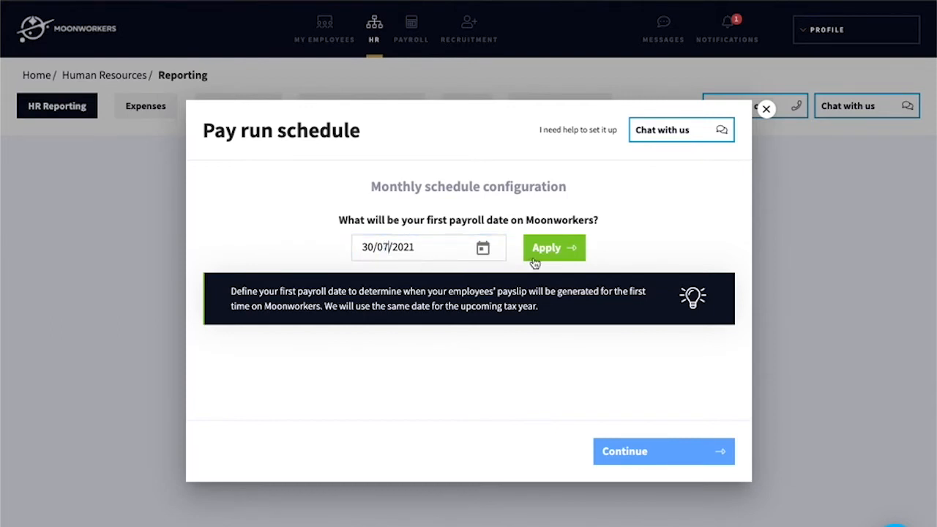
click(555, 248)
click(373, 308)
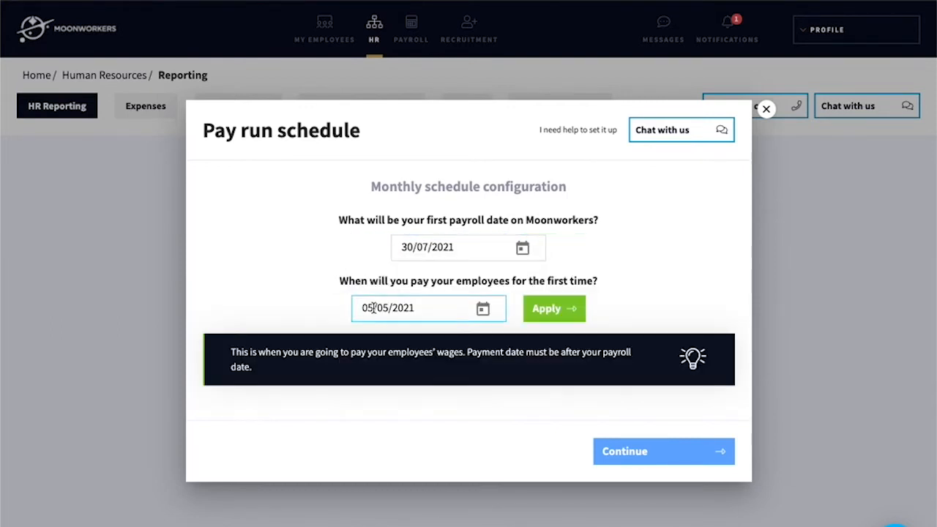
- Set the first payment date to 01/07/2021 and complete the Monthly pay run schedule
drag(373, 308, 356, 308)
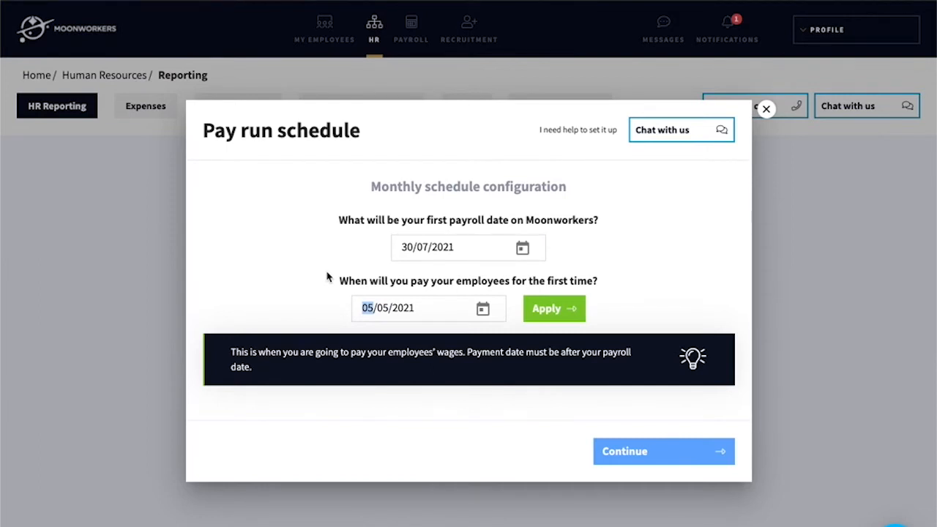
text(01)
double_click(383, 307)
text(07)
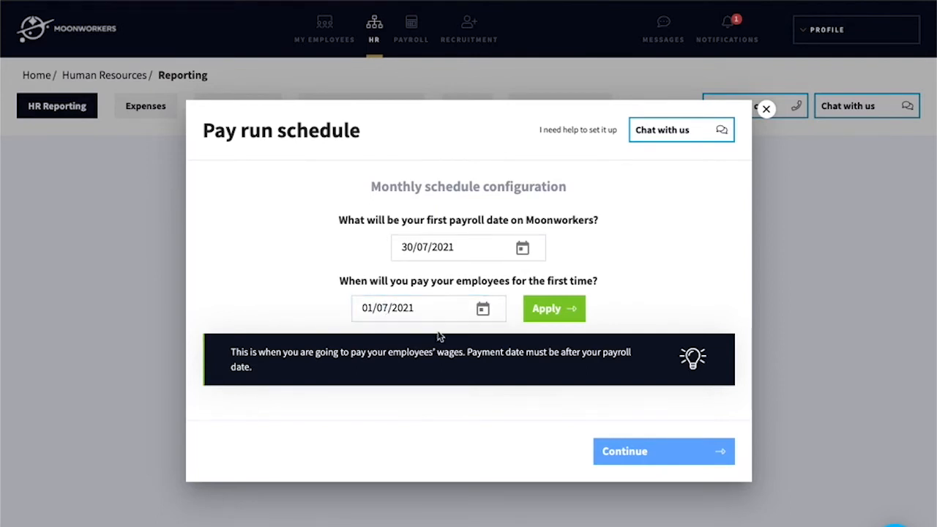
click(554, 308)
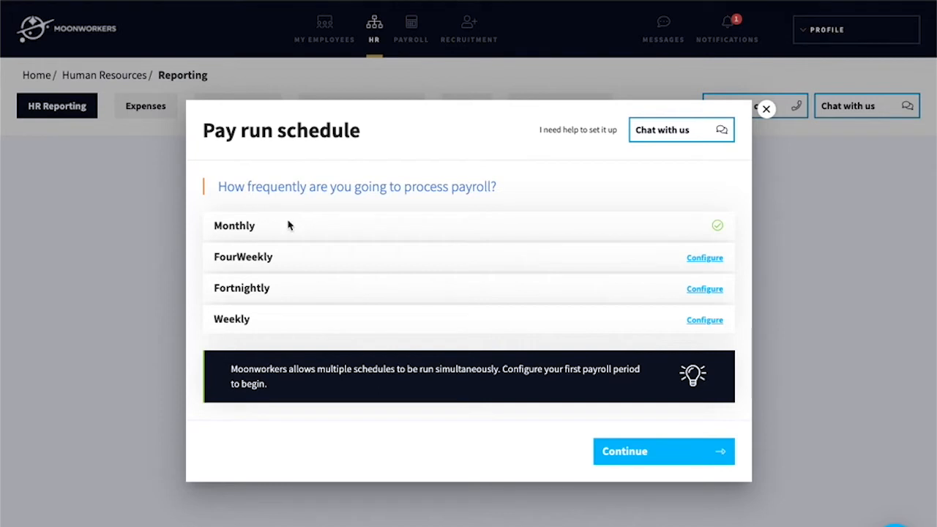
click(674, 453)
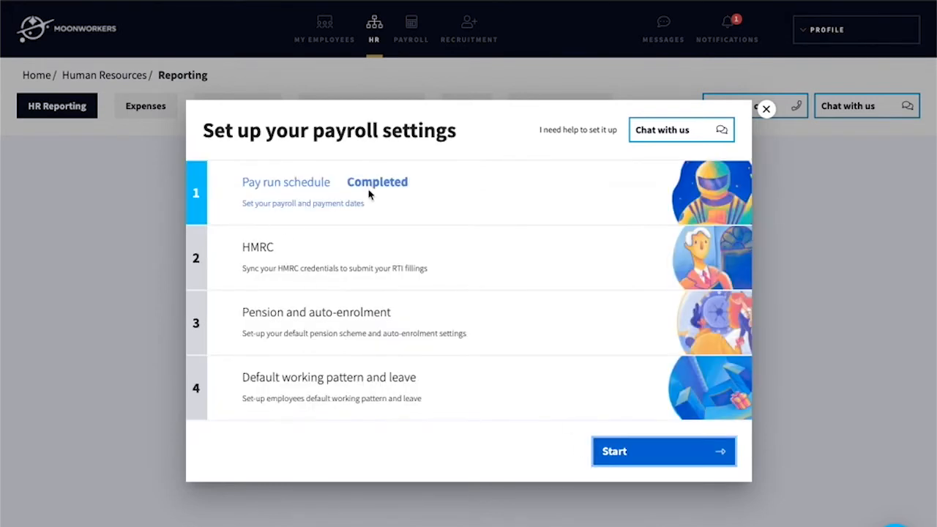
- Enter HMRC office number 345, the PAYE reference and the accounts office reference
click(651, 452)
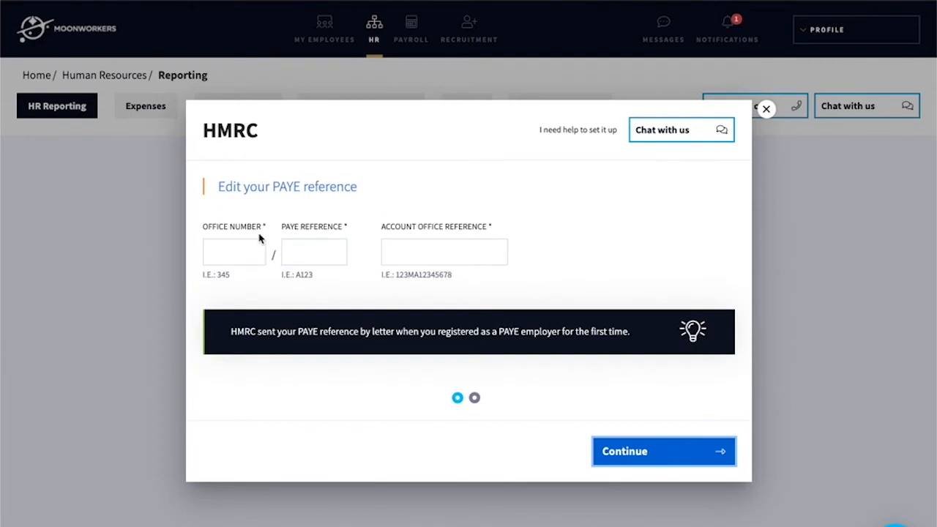
click(246, 251)
click(243, 245)
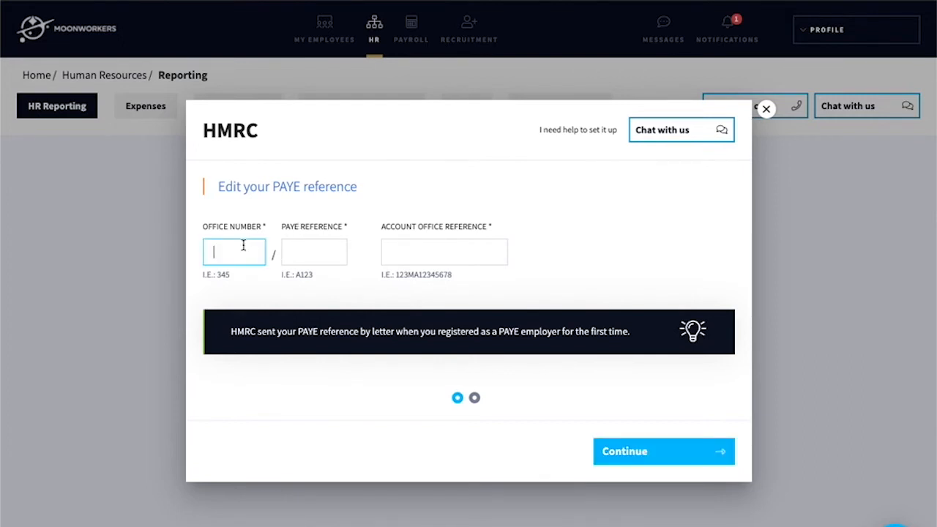
key(Tab)
key(Tab)
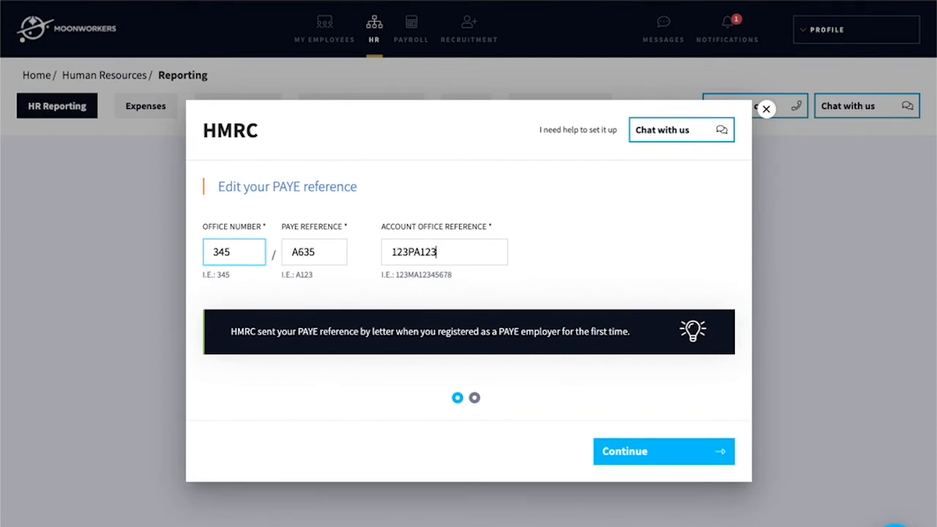
click(654, 459)
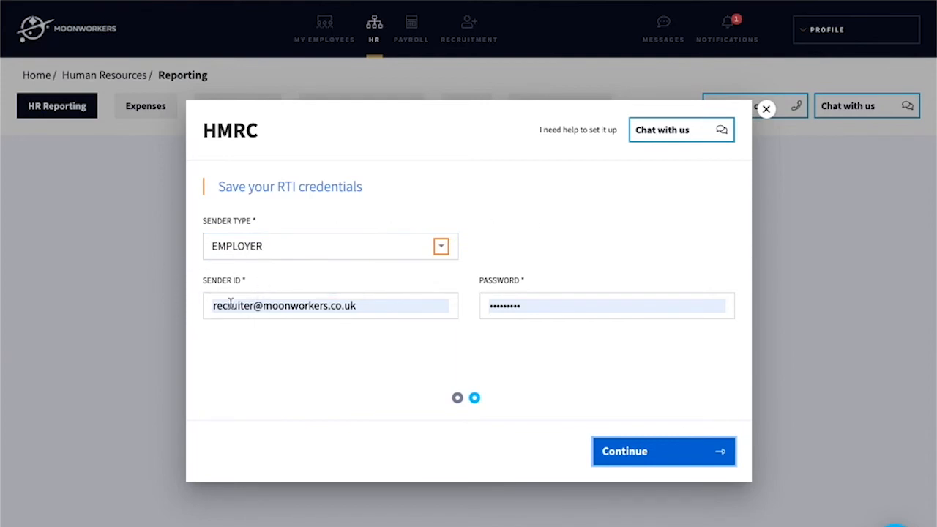
- Submit the saved RTI sender credentials to complete HMRC, then begin the pension scheme step
double_click(392, 308)
click(255, 53)
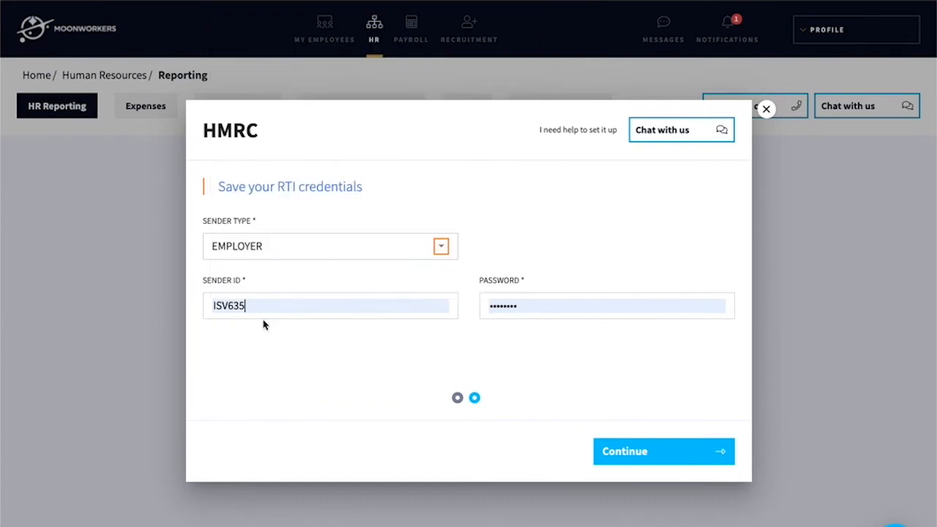
click(655, 455)
click(679, 451)
click(305, 253)
- Name the pension scheme 'Pension 1' with the Relief at source pension type
text(Pension 1)
click(568, 251)
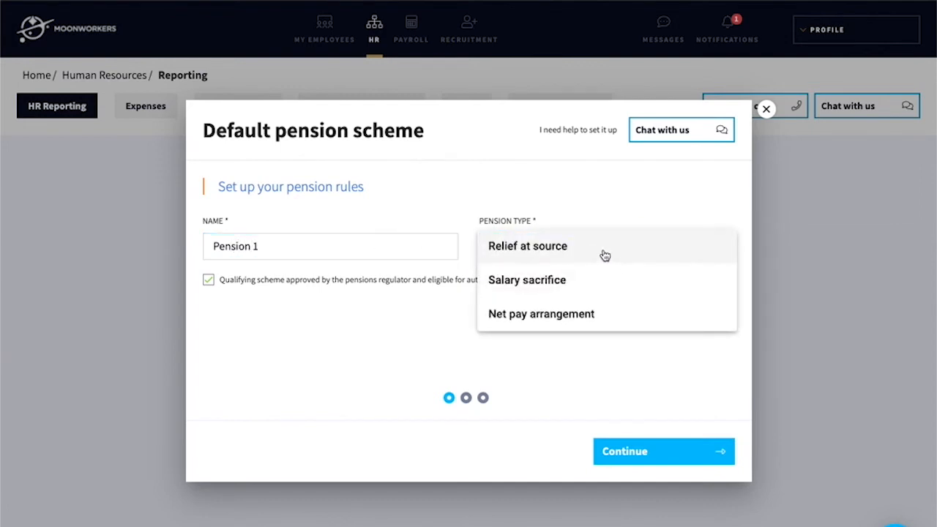
click(604, 255)
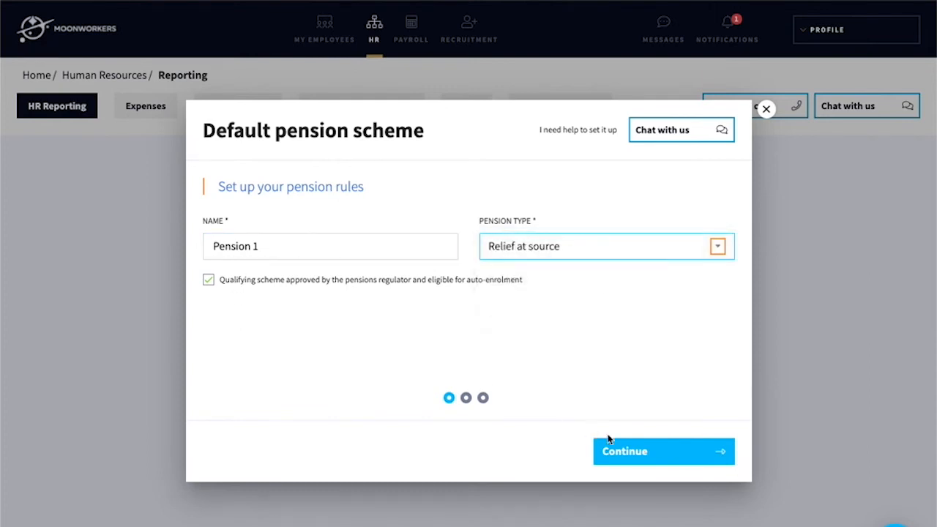
click(660, 458)
- Enter Smart Pension as provider with its address and post code, country England
text(Sma)
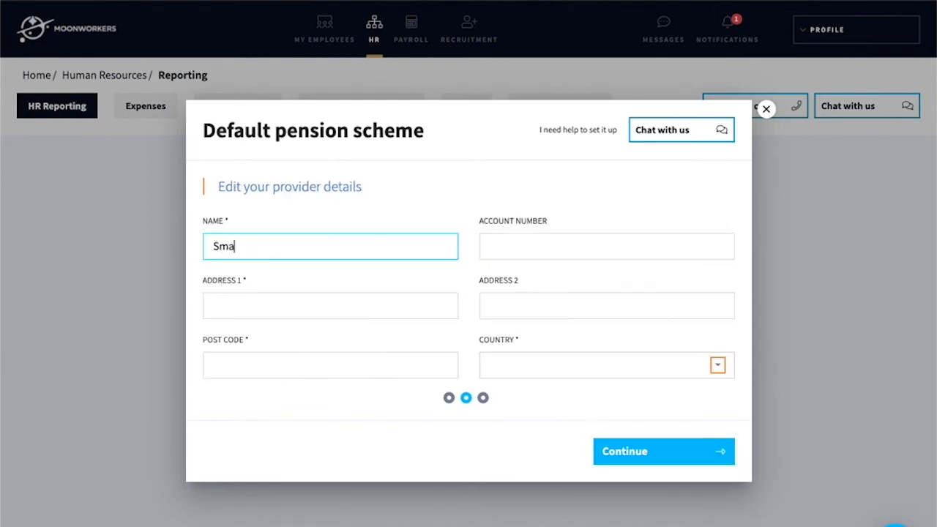
text(rt Pension)
click(331, 282)
click(281, 310)
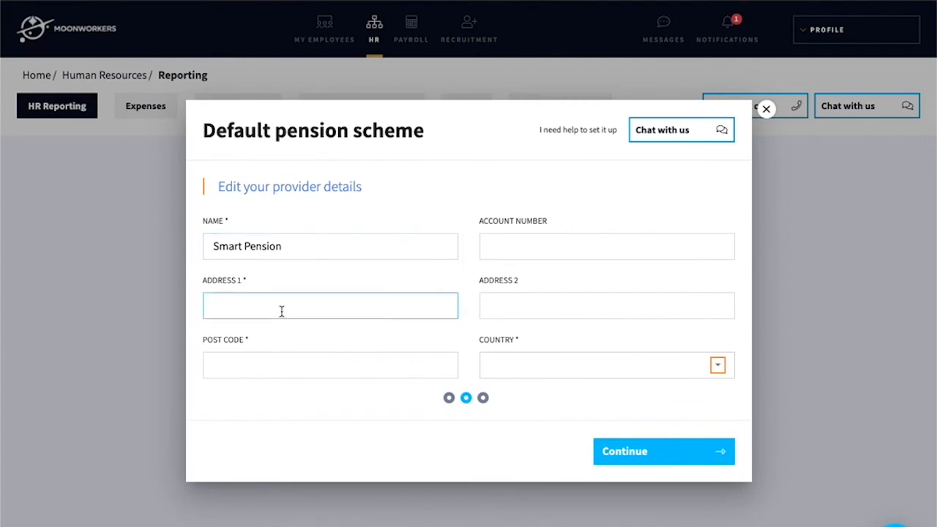
text(4)
key(Tab)
text(Road)
click(256, 359)
text(N1 7)
text(GU)
click(627, 370)
click(659, 395)
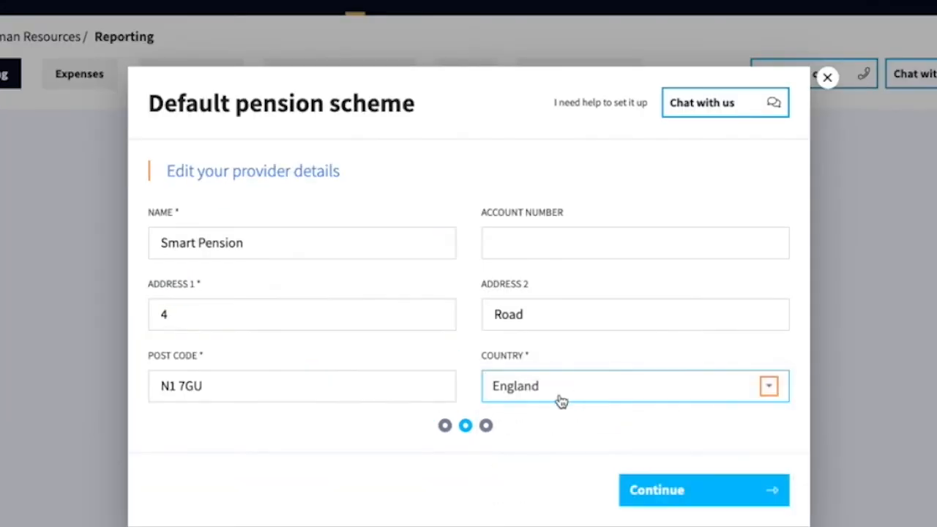
click(644, 491)
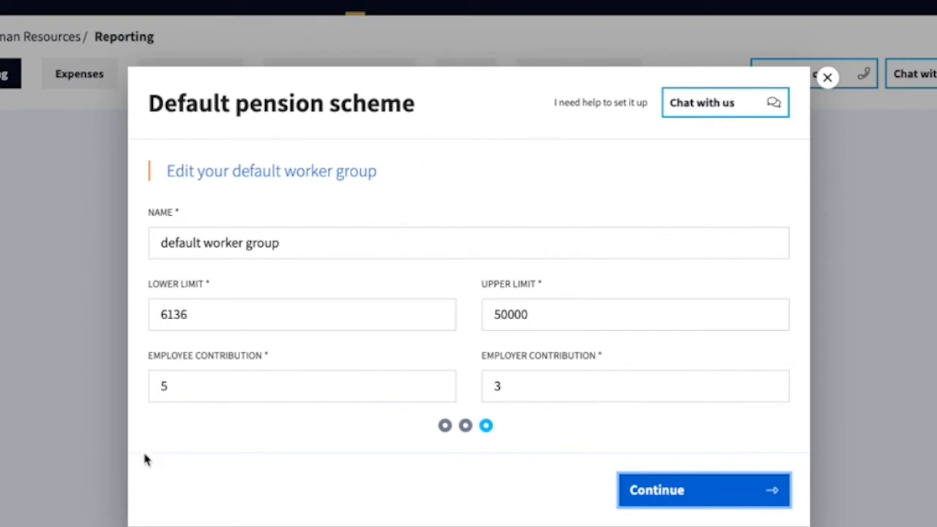
- Keep the worker group limits 6136–50000 with contributions 5 employee and 3 employer
click(180, 388)
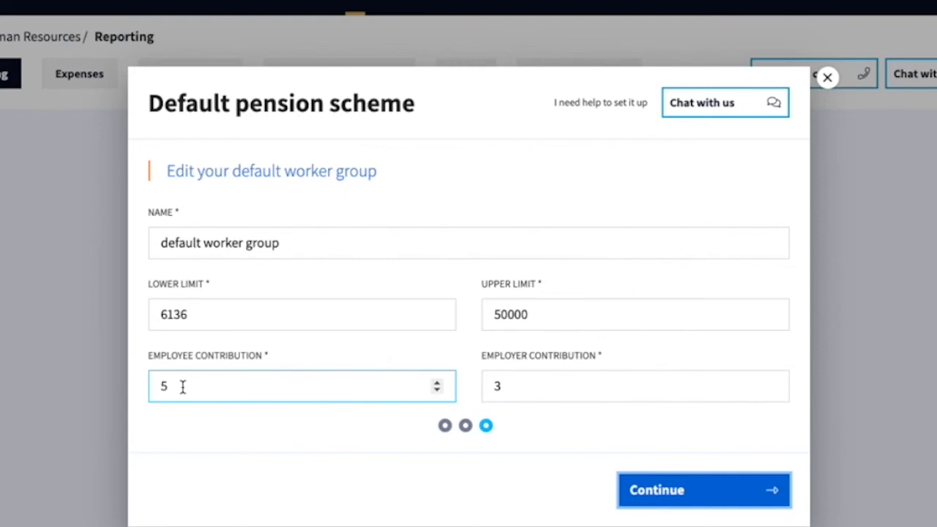
click(184, 322)
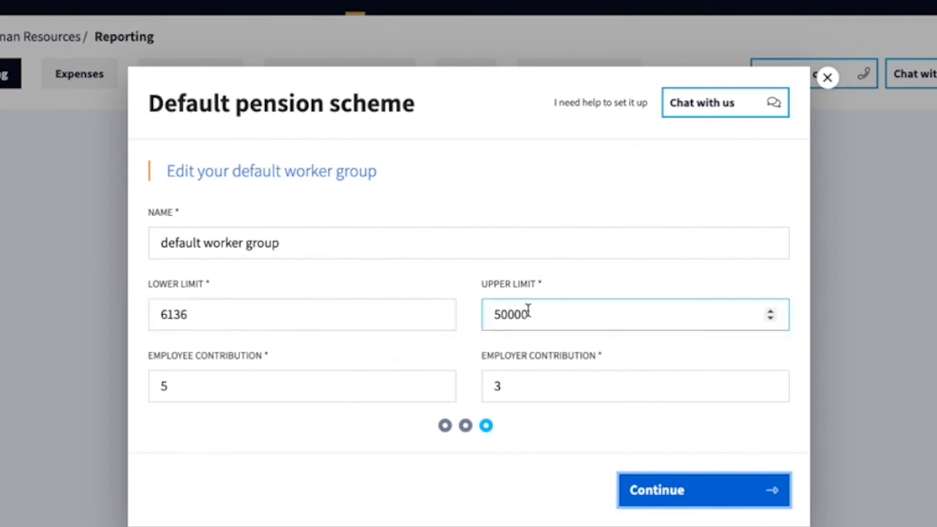
click(675, 496)
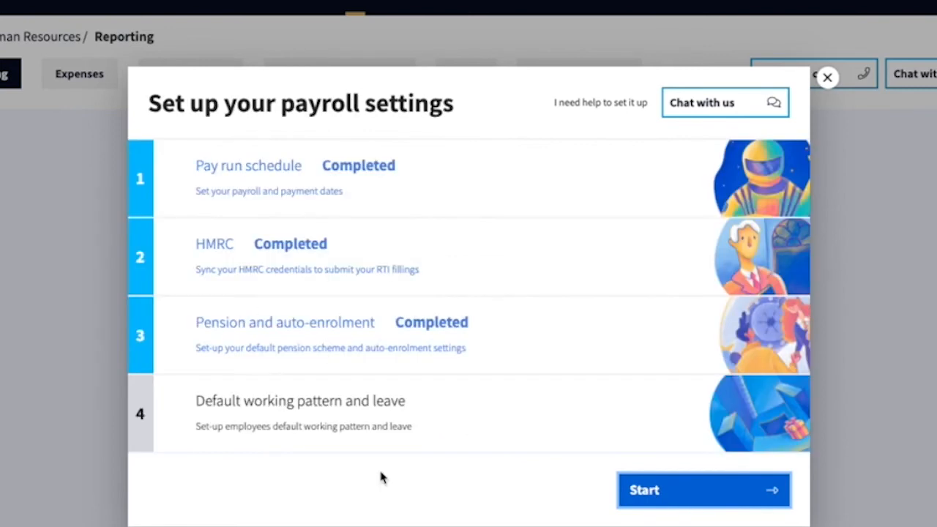
- Start working pattern and leave setup, keeping the 28-day allowance resetting 06/05/2022
click(700, 488)
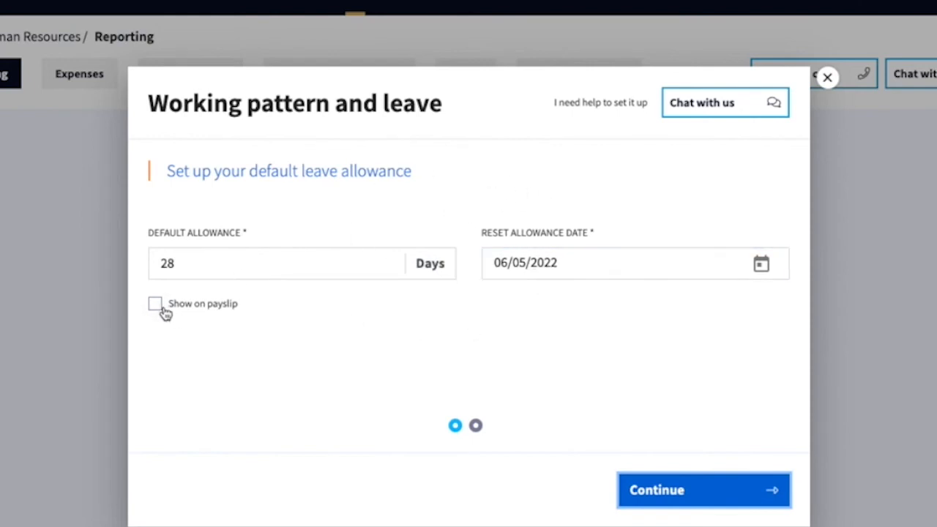
click(705, 498)
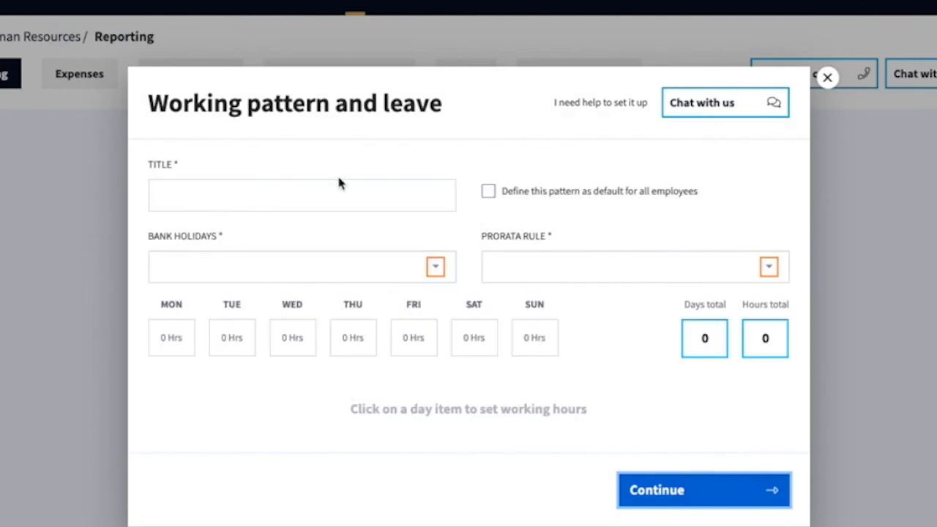
- Create default pattern 'Standard hours' with England and Wales bank holidays and Working days in period prorata
click(209, 194)
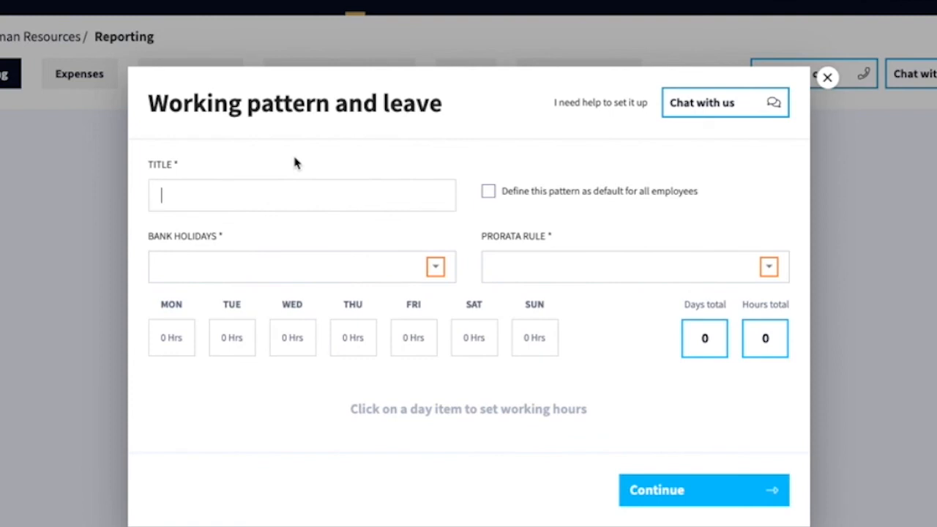
text(Standard hours)
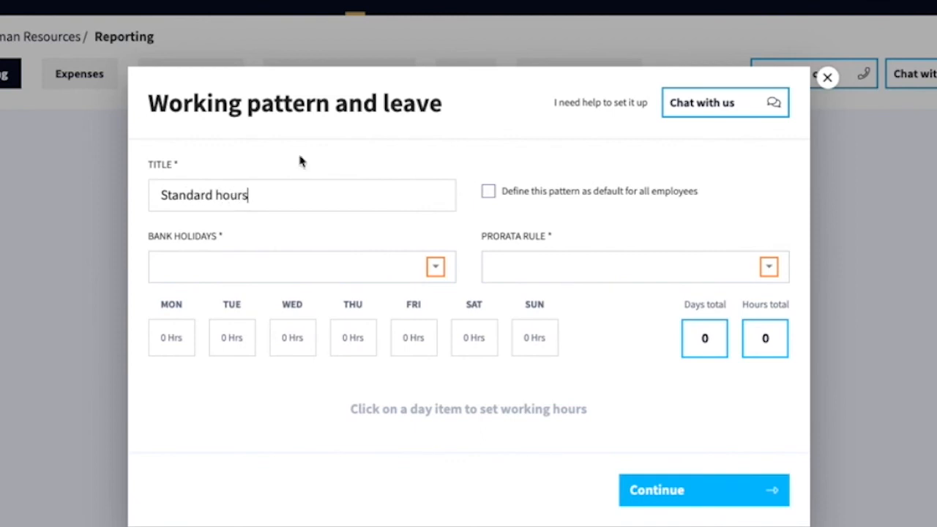
click(590, 193)
click(210, 272)
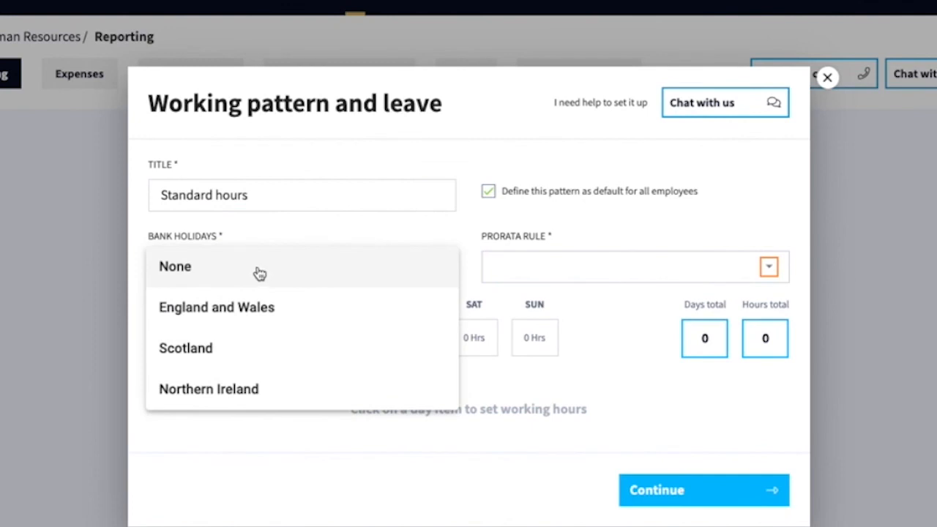
click(269, 314)
click(640, 269)
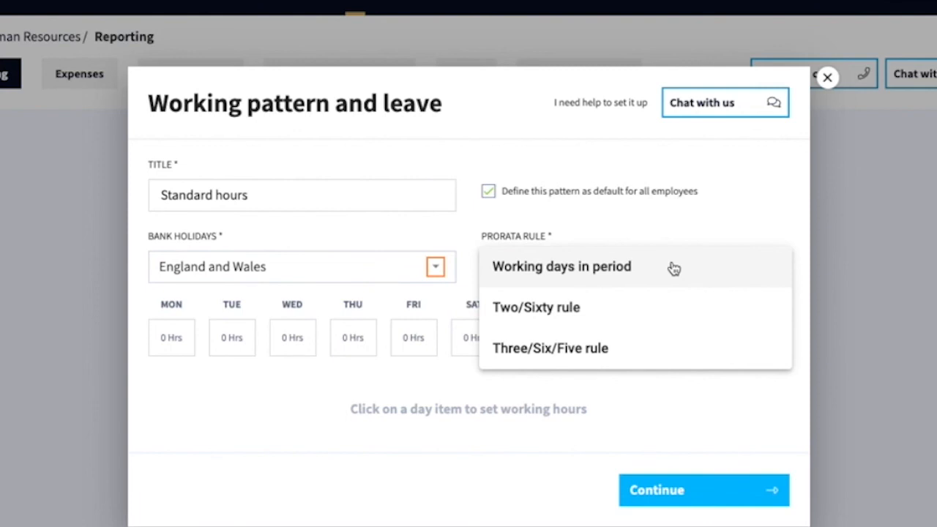
click(673, 268)
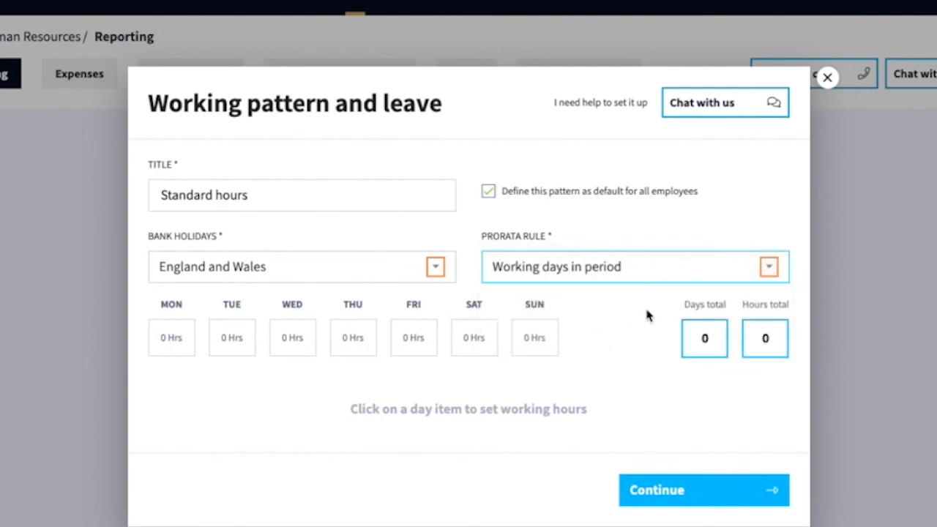
- Set 7.5 working hours for each day Monday through Friday and finish the setup
click(156, 345)
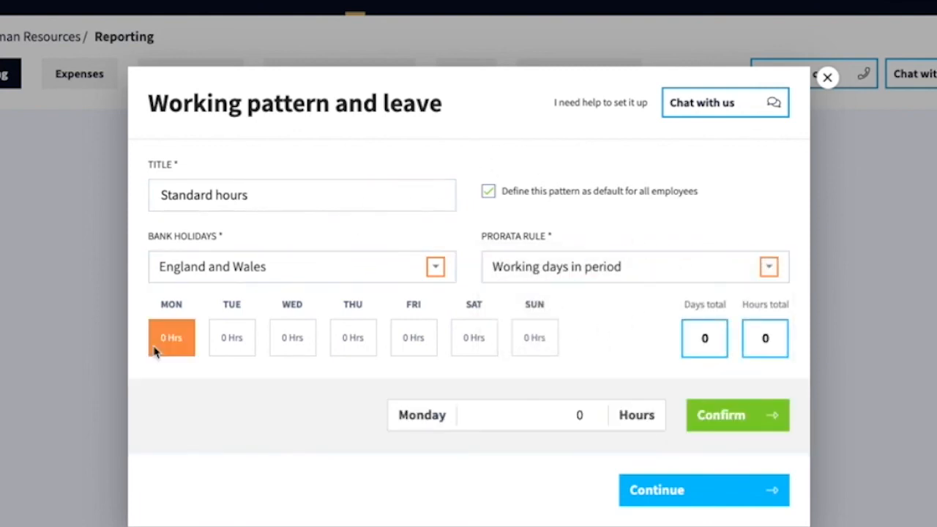
click(593, 420)
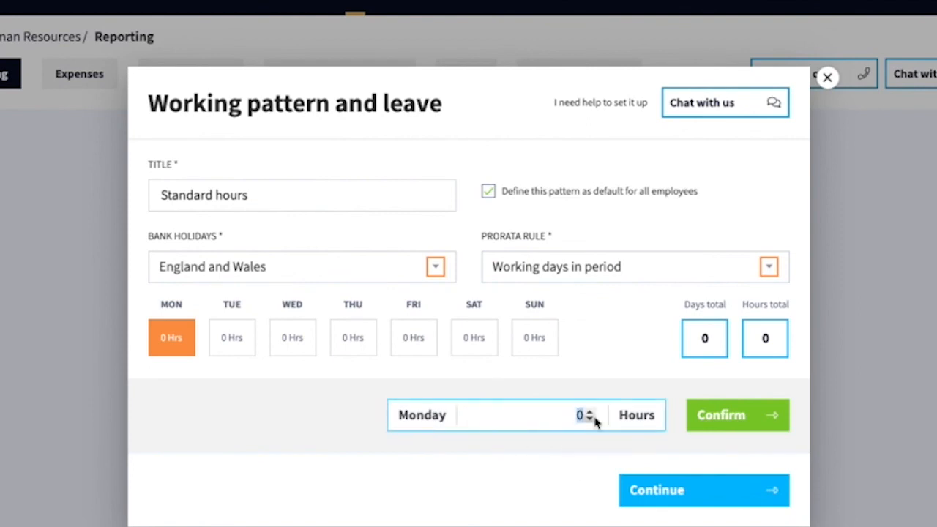
text(7.5)
click(735, 423)
click(227, 355)
click(543, 415)
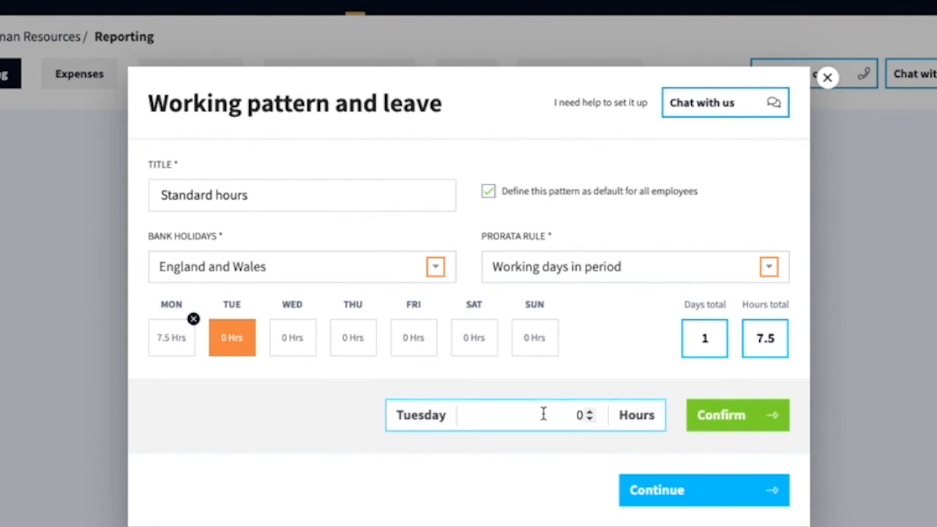
text(7.5)
click(767, 422)
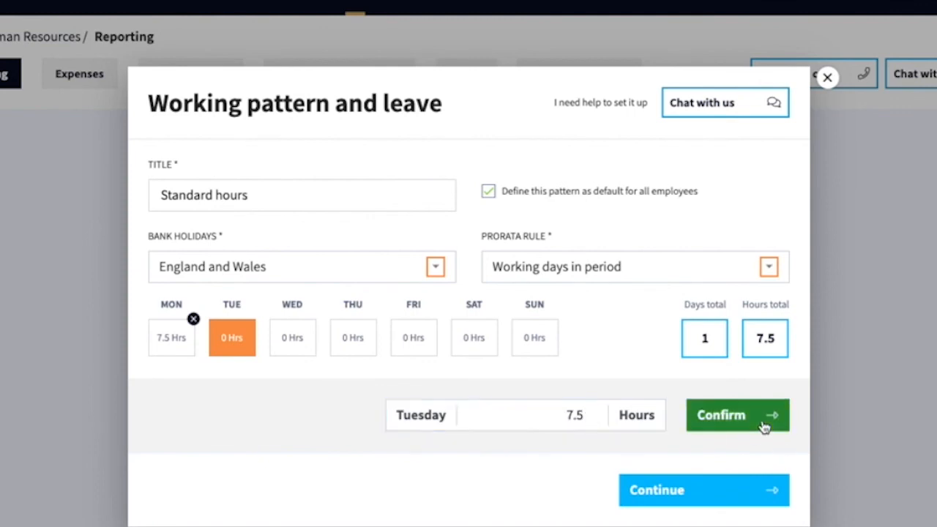
click(287, 350)
click(544, 414)
text(7.5)
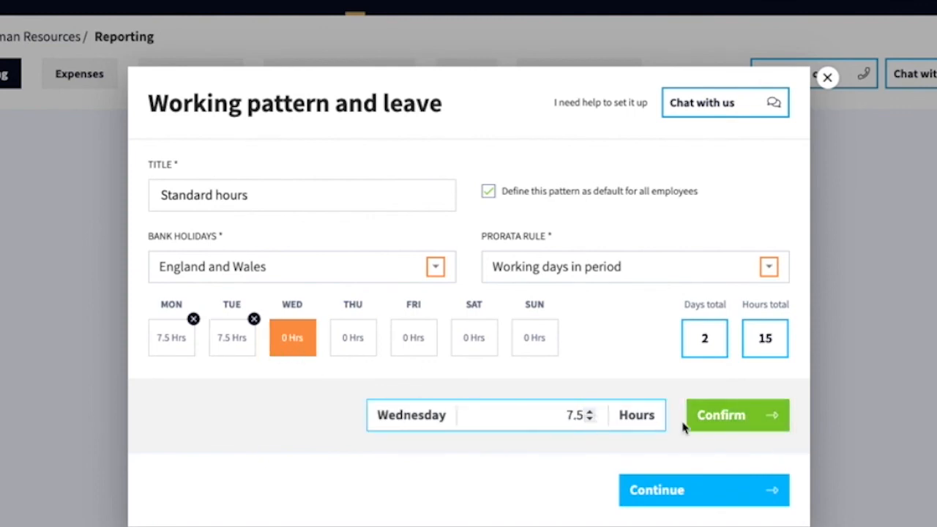
click(692, 424)
click(350, 354)
click(544, 414)
text(7.5)
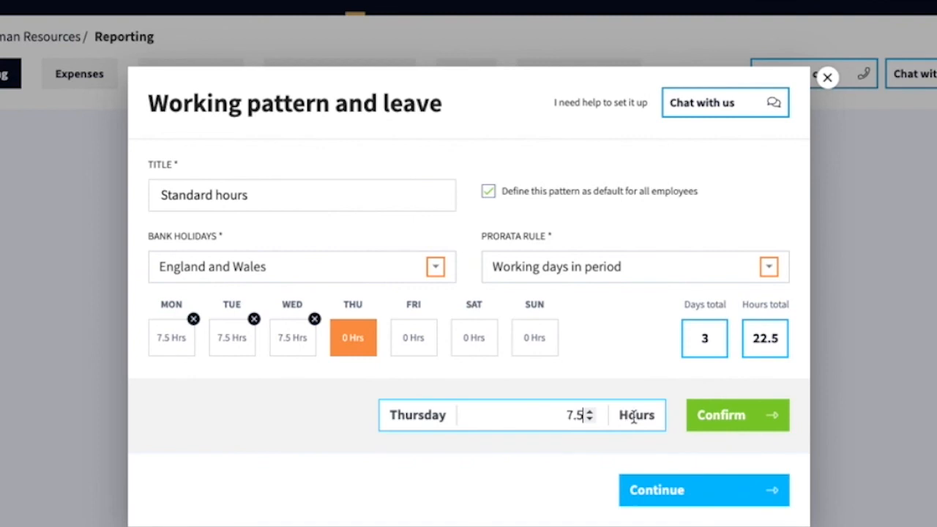
click(695, 417)
click(411, 351)
click(556, 414)
text(7.5)
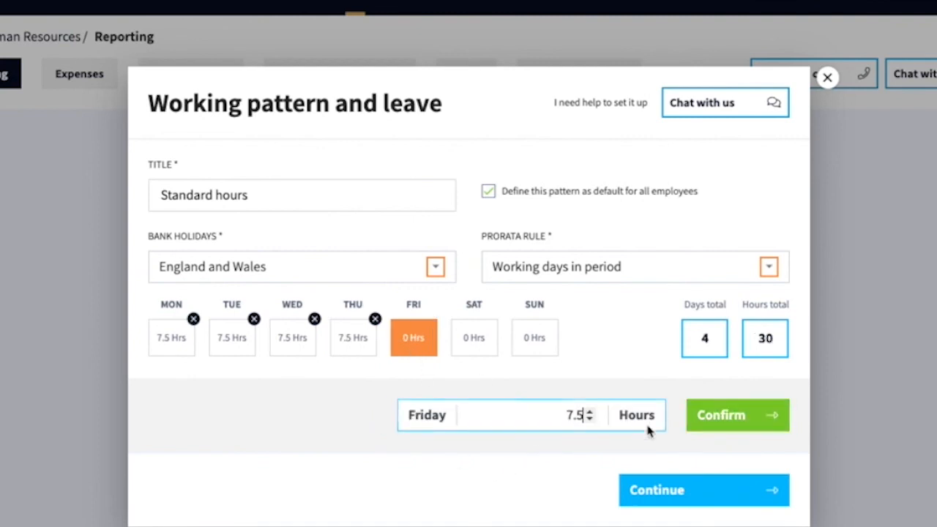
click(708, 430)
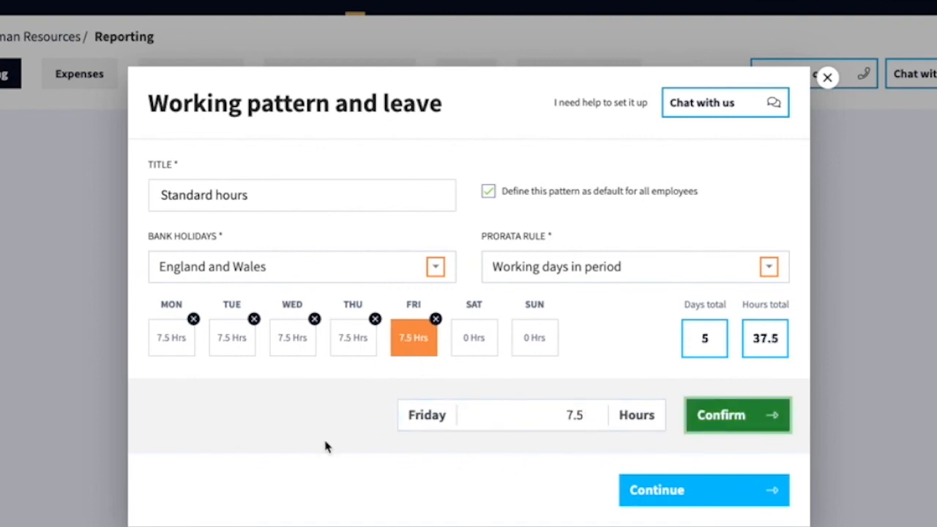
click(671, 502)
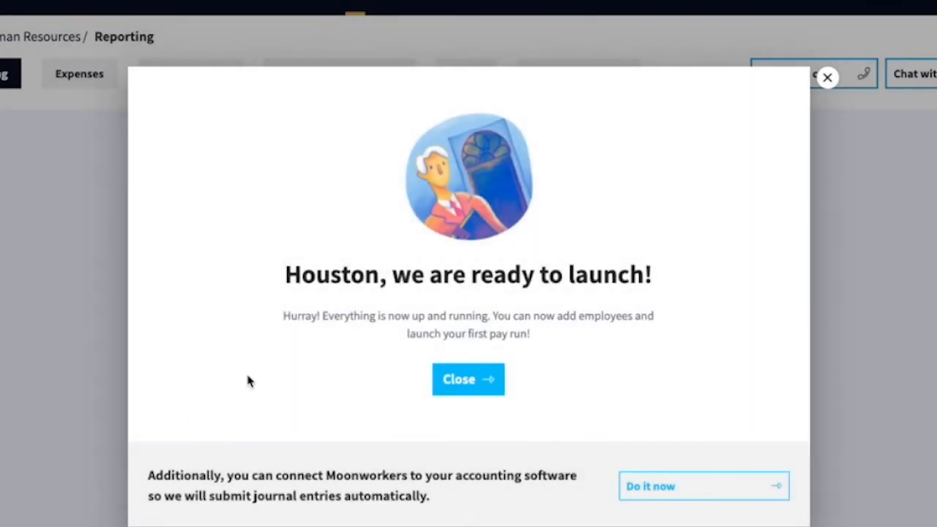